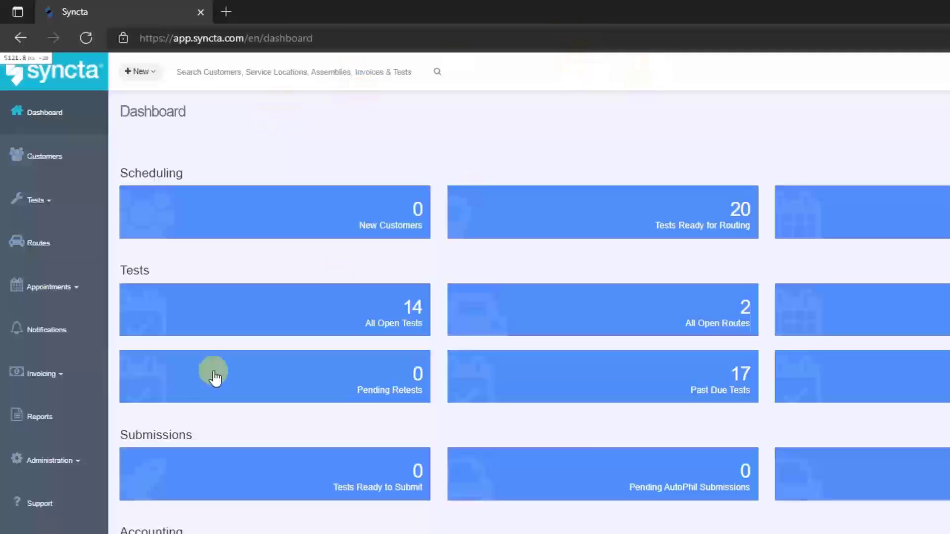
Step: Open the report of all completed tests, including deleted and not submitted, and refresh it with the start date 2021-01-01
{"action": "left_click", "coordinate": [37, 418]}
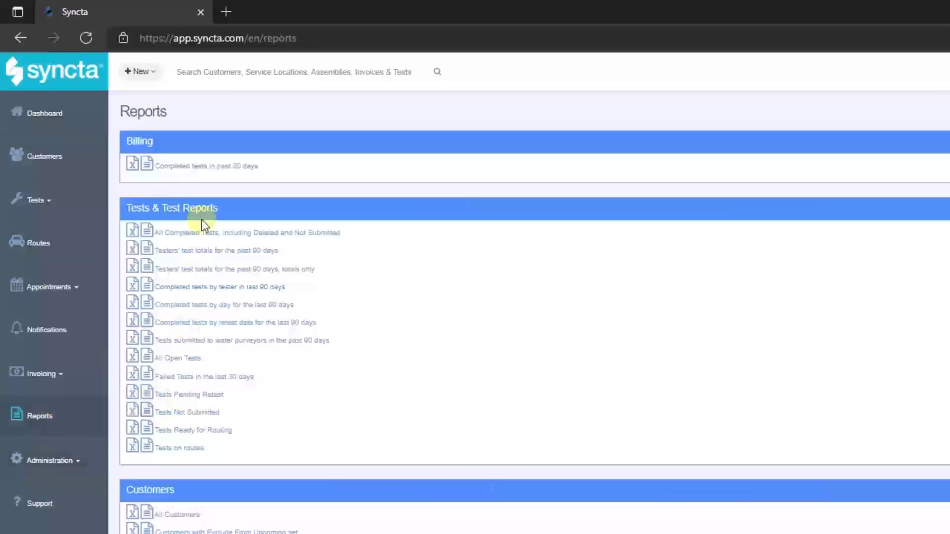
{"action": "left_click", "coordinate": [198, 236]}
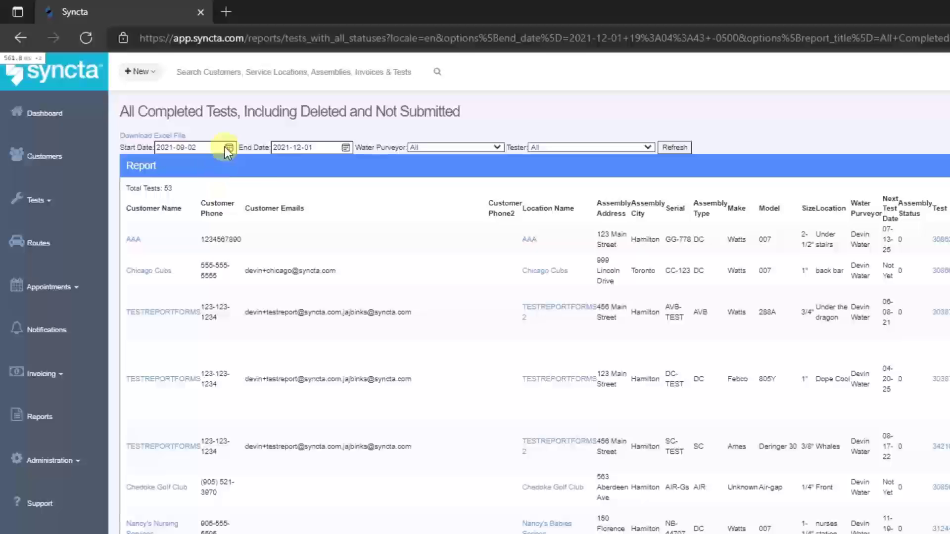
{"action": "left_click", "coordinate": [226, 147]}
{"action": "left_click", "coordinate": [243, 171]}
{"action": "left_click", "coordinate": [243, 171]}
{"action": "left_click", "coordinate": [243, 171]}
{"action": "left_click", "coordinate": [243, 171]}
{"action": "left_click", "coordinate": [243, 171]}
{"action": "left_click", "coordinate": [243, 172]}
{"action": "left_click", "coordinate": [243, 171]}
{"action": "left_click", "coordinate": [243, 171]}
{"action": "left_click", "coordinate": [243, 171]}
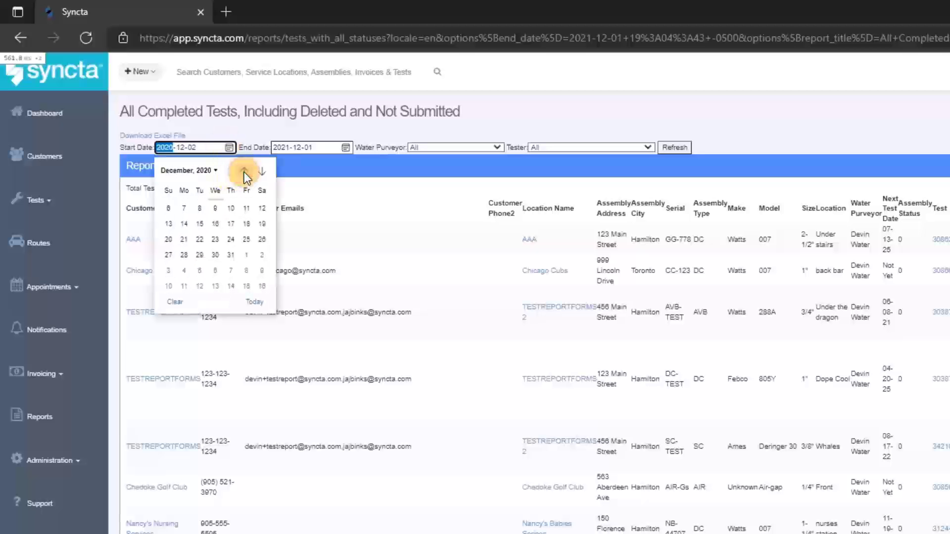
{"action": "left_click", "coordinate": [262, 171]}
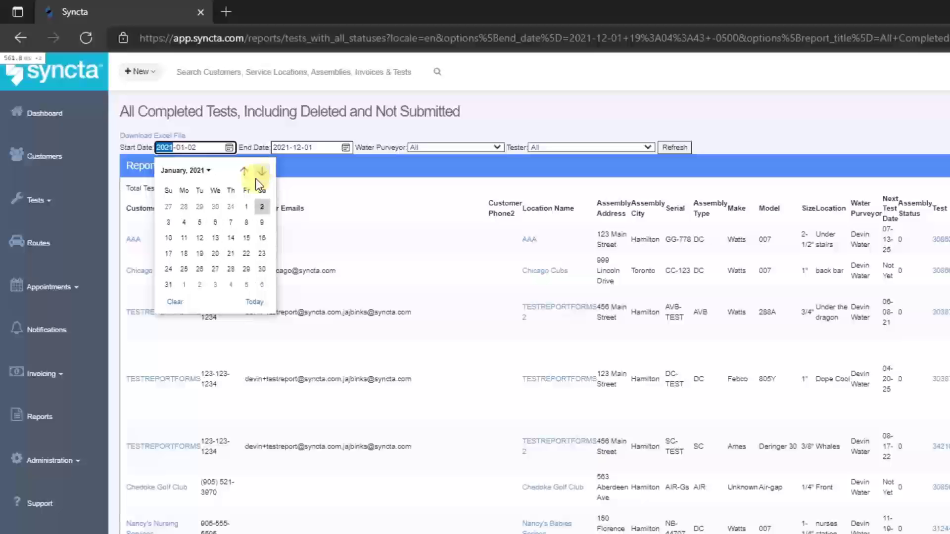
{"action": "left_click", "coordinate": [247, 207]}
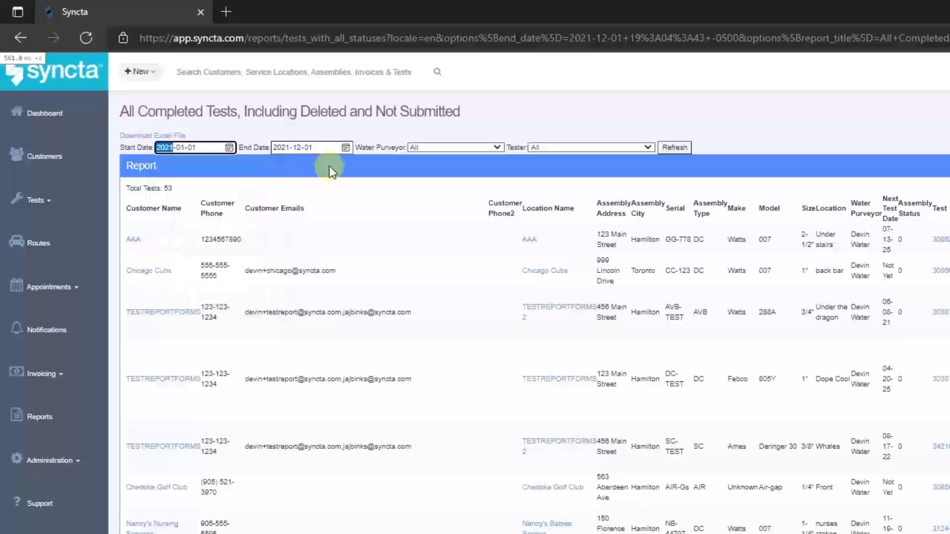
{"action": "left_click", "coordinate": [683, 151]}
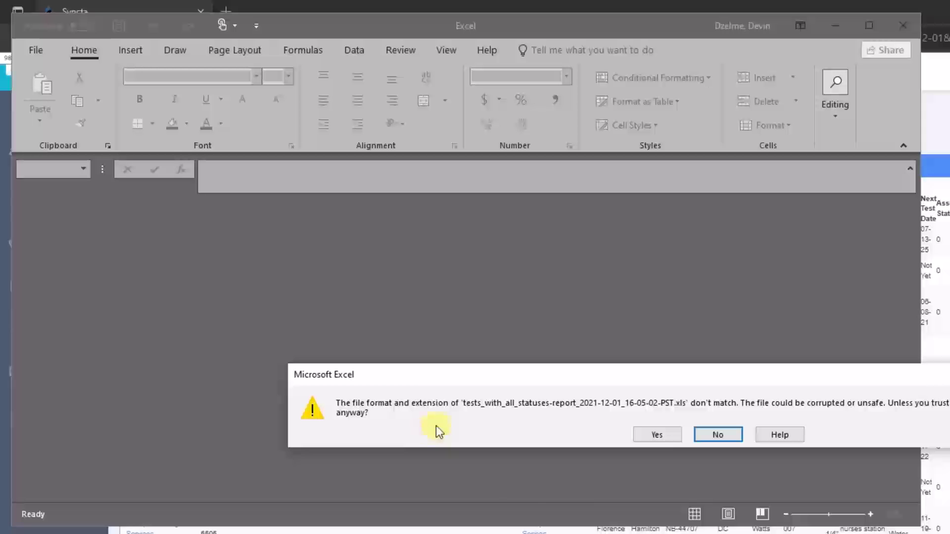
Step: Open the downloaded tests_with_all_statuses report in Excel and turn on filtering for its header row
{"action": "left_click", "coordinate": [669, 440]}
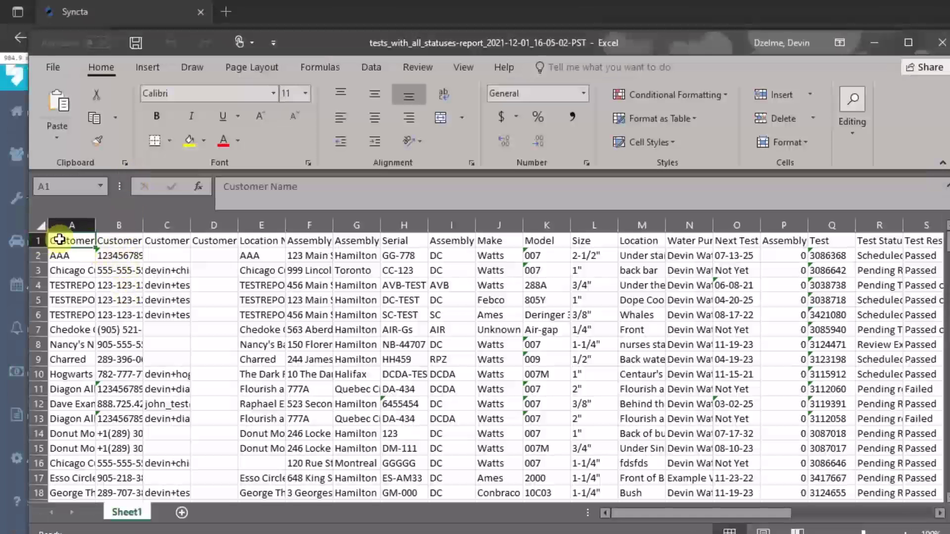
{"action": "left_click", "coordinate": [371, 68]}
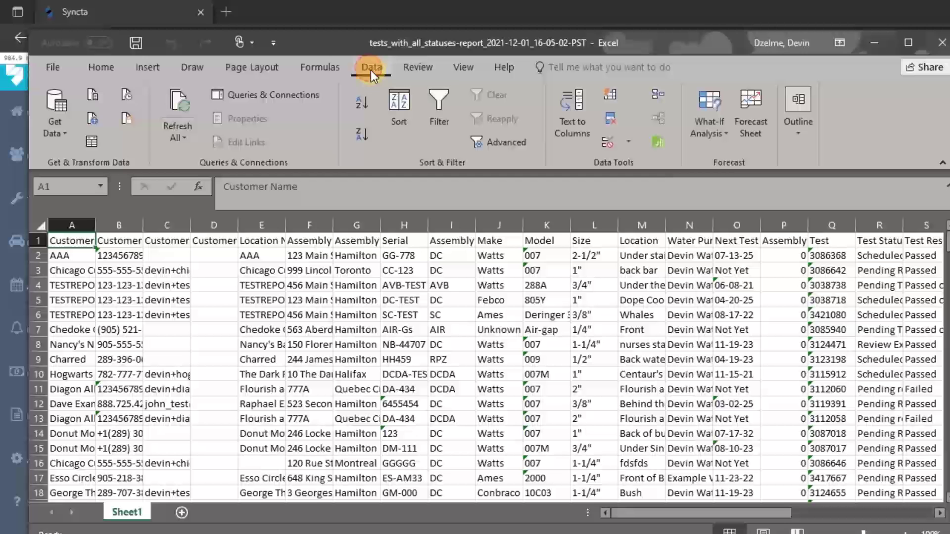
{"action": "left_click", "coordinate": [437, 106]}
Step: Widen all columns of the sheet evenly so that the header names are readable
{"action": "left_click", "coordinate": [41, 225]}
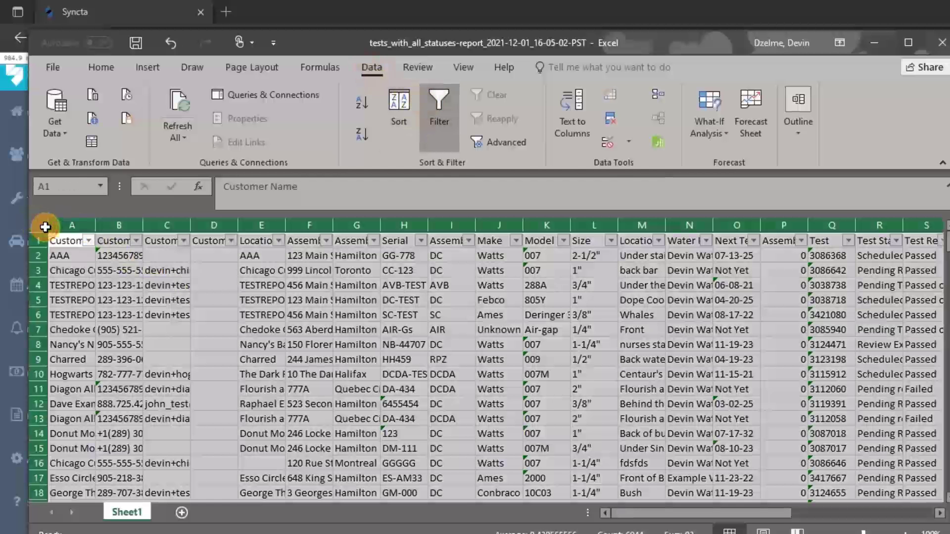
{"action": "double_click", "coordinate": [99, 225]}
{"action": "left_click_drag", "start_coordinate": [275, 226], "coordinate": [187, 240]}
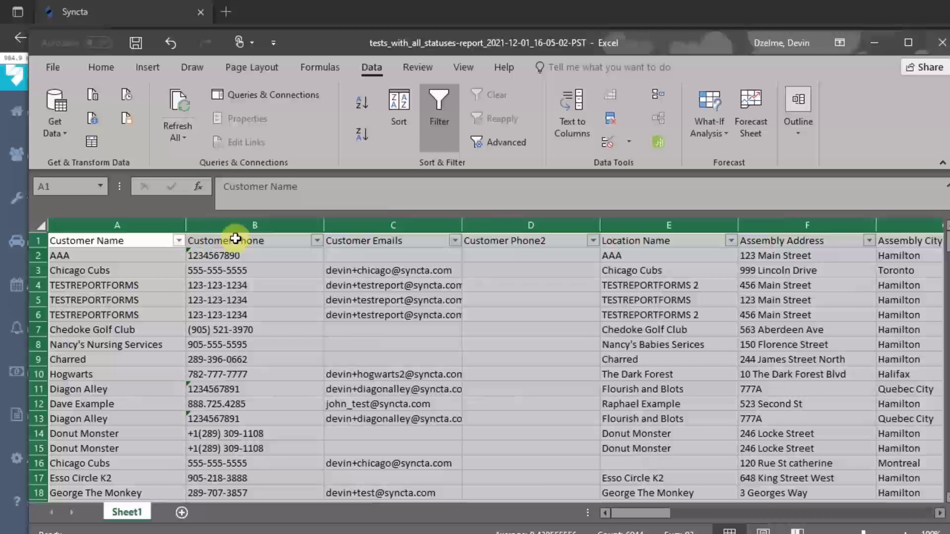
Step: Filter the Customer Name column to show only TESTREPORTFORMS
{"action": "left_click", "coordinate": [178, 242]}
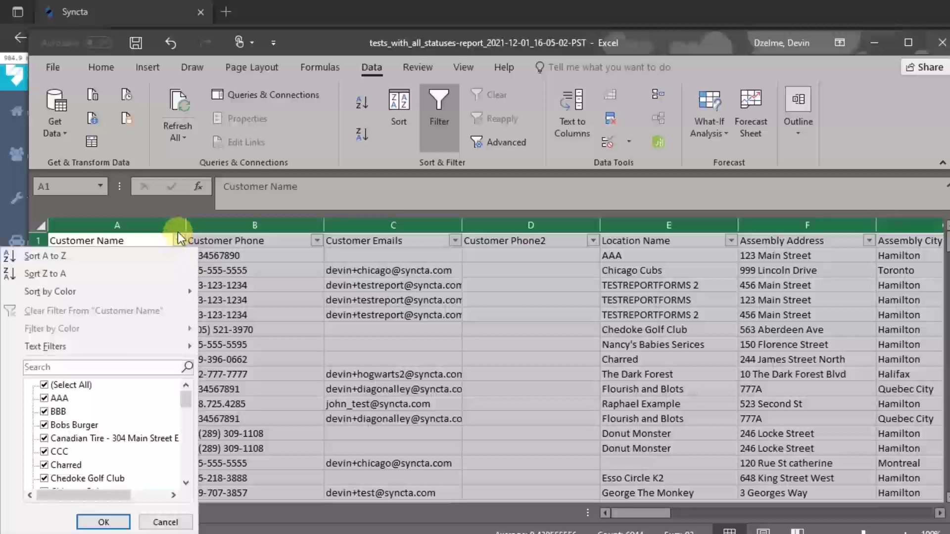
{"action": "left_click", "coordinate": [44, 386]}
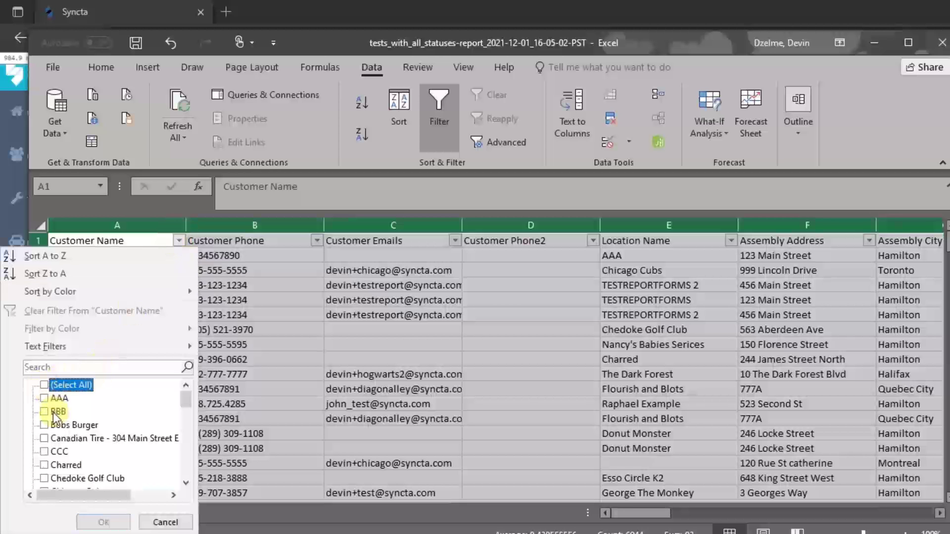
{"action": "scroll", "coordinate": [45, 411], "scroll_direction": "down", "scroll_amount": 12}
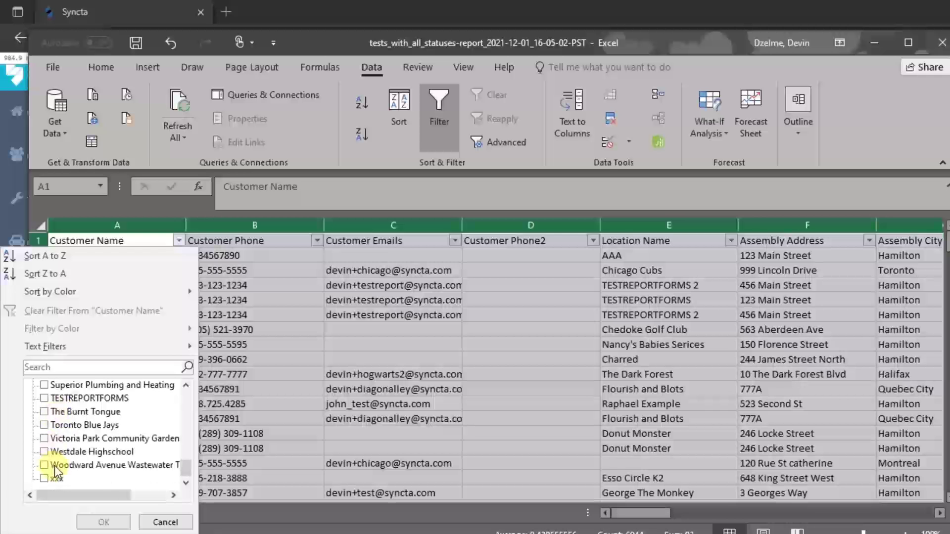
{"action": "left_click", "coordinate": [44, 399]}
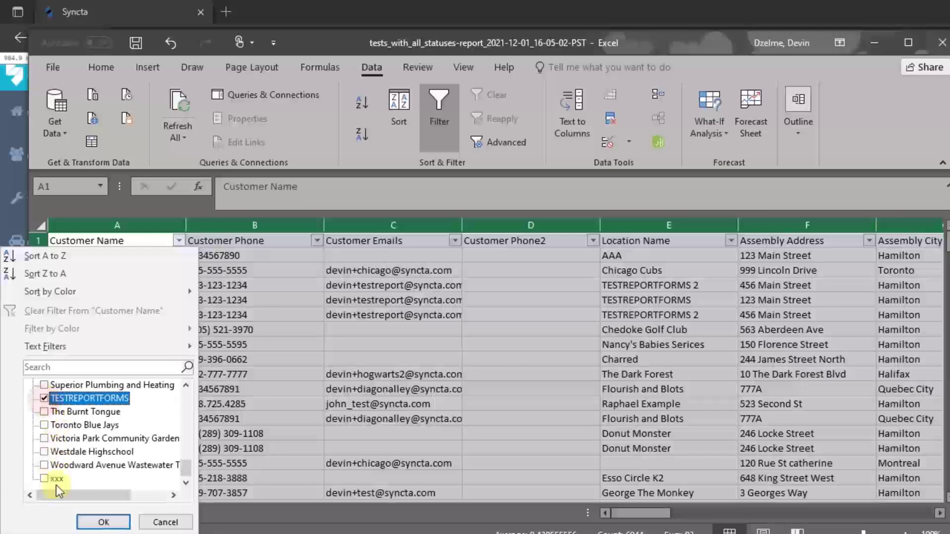
{"action": "left_click", "coordinate": [100, 523]}
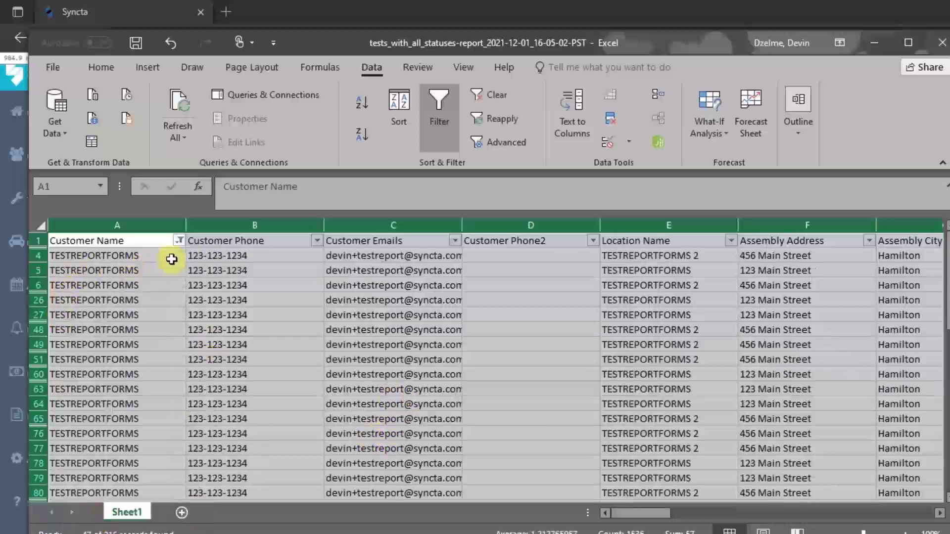
Step: Clear the filter from the Customer Name column and sort the rows by that column from A to Z
{"action": "scroll", "coordinate": [164, 299], "scroll_direction": "down", "scroll_amount": 10}
{"action": "scroll", "coordinate": [155, 355], "scroll_direction": "down", "scroll_amount": 7}
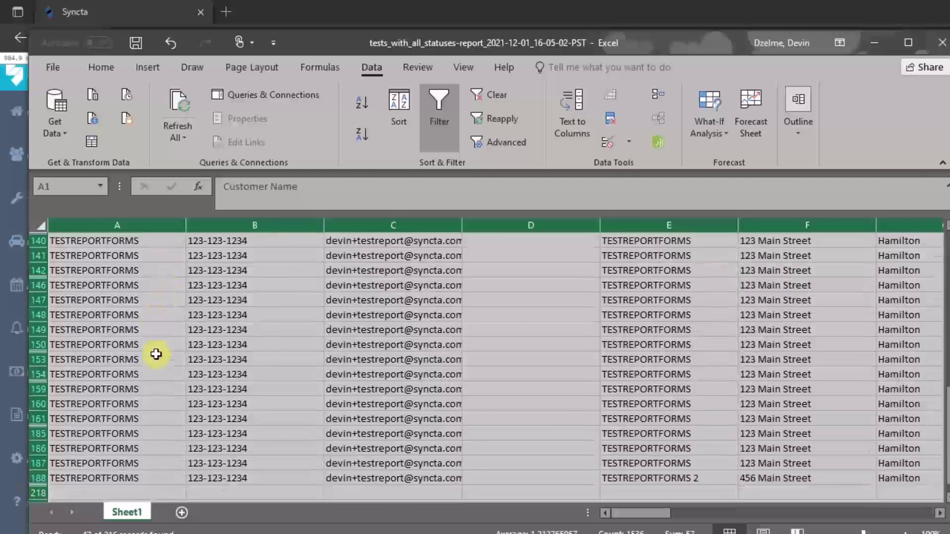
{"action": "scroll", "coordinate": [159, 360], "scroll_direction": "up", "scroll_amount": 8}
{"action": "scroll", "coordinate": [163, 356], "scroll_direction": "up", "scroll_amount": 6}
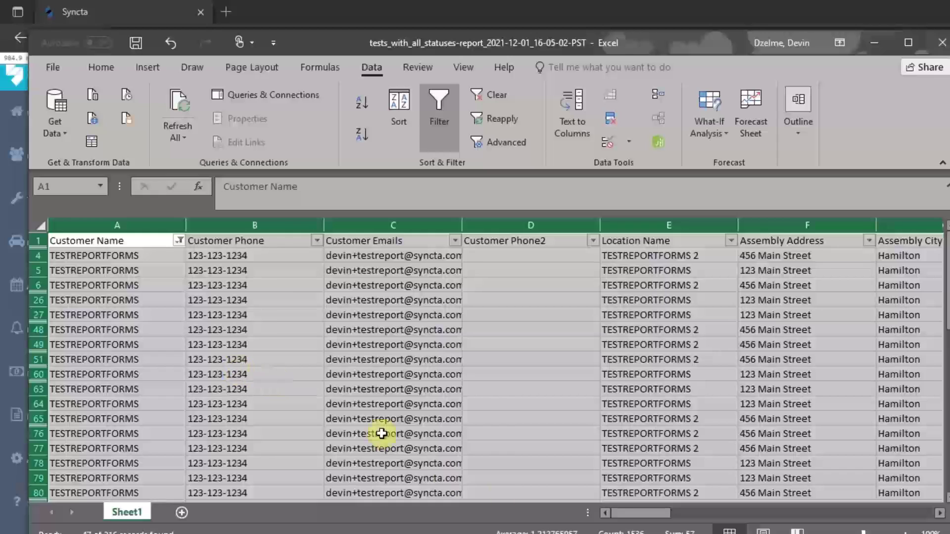
{"action": "left_click_drag", "start_coordinate": [649, 512], "coordinate": [599, 490]}
{"action": "left_click", "coordinate": [182, 240]}
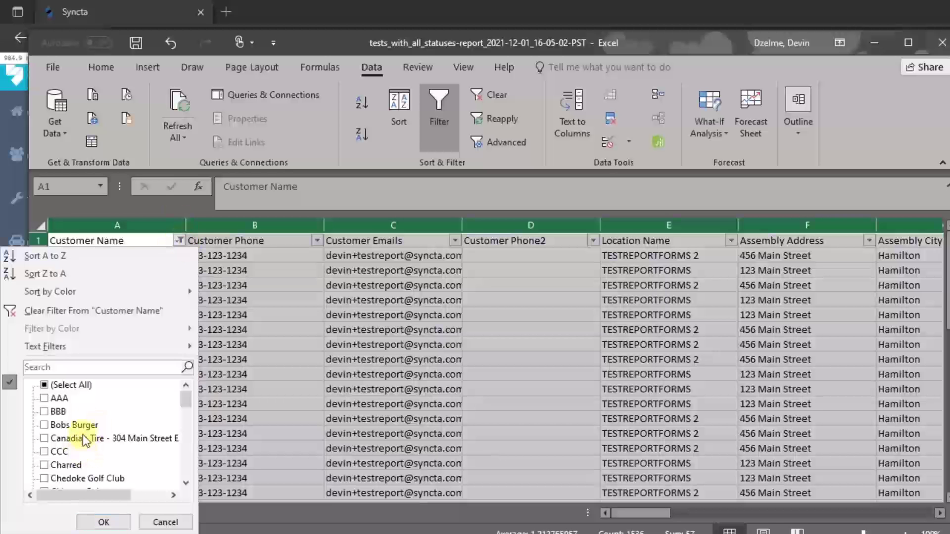
{"action": "left_click", "coordinate": [130, 310]}
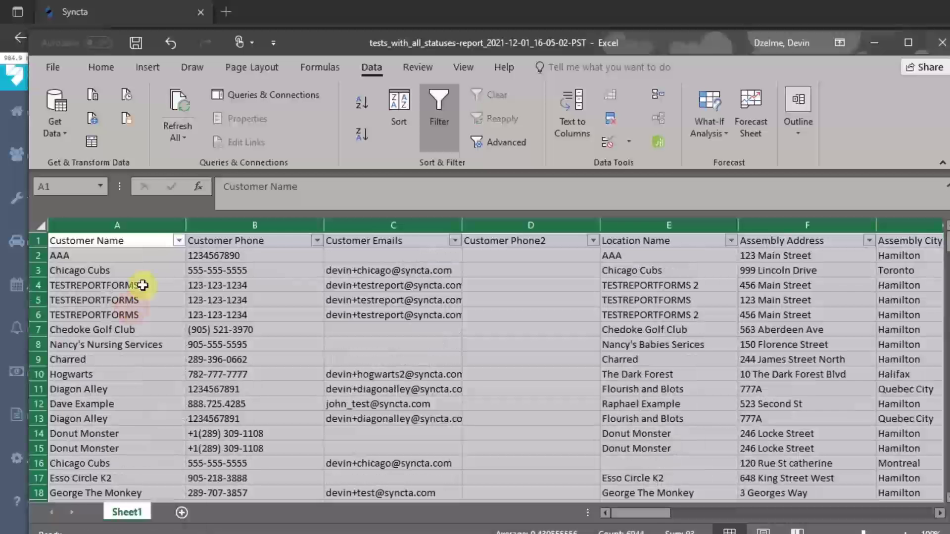
{"action": "left_click", "coordinate": [178, 240]}
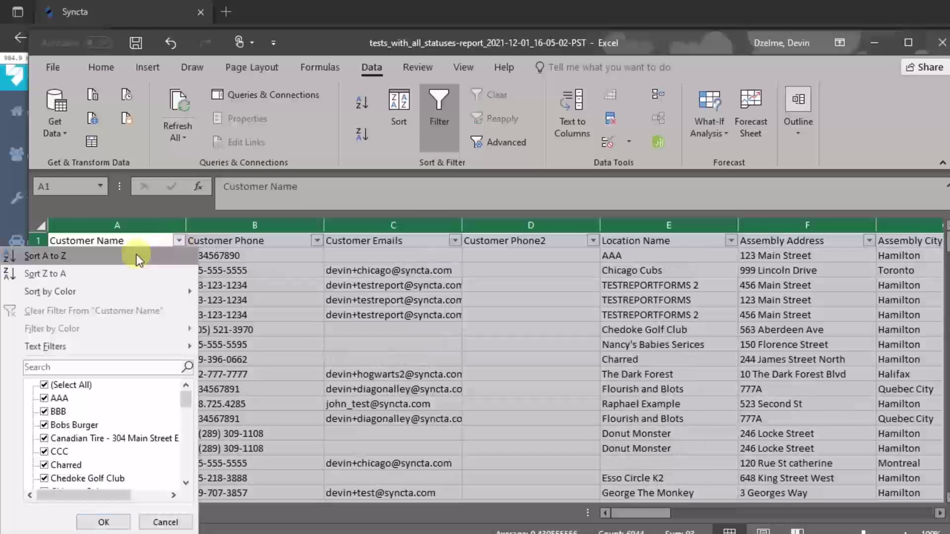
{"action": "left_click", "coordinate": [135, 255]}
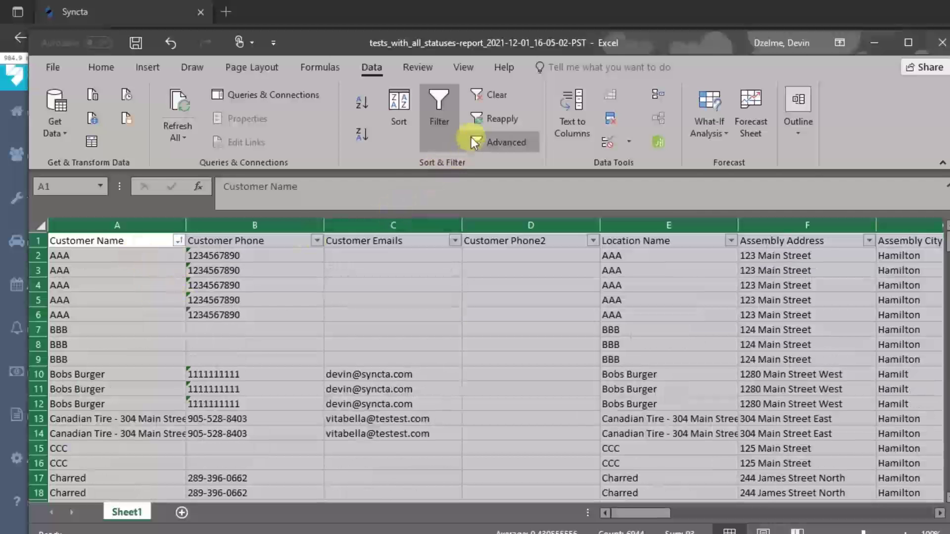
Step: Apply a two-level custom sort on cell values, by Customer Name and then by Water Purveyor, both A to Z
{"action": "left_click", "coordinate": [413, 119]}
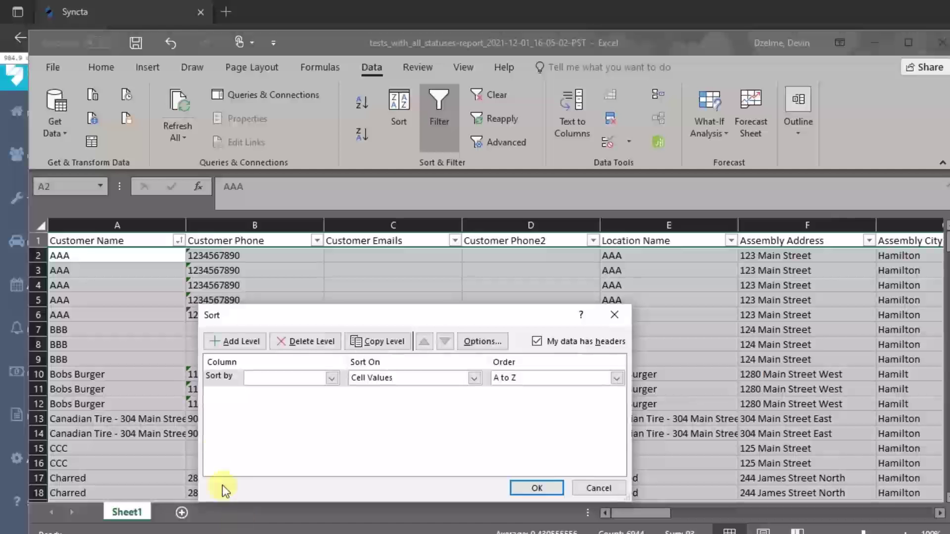
{"action": "left_click", "coordinate": [244, 342]}
{"action": "left_click", "coordinate": [331, 379]}
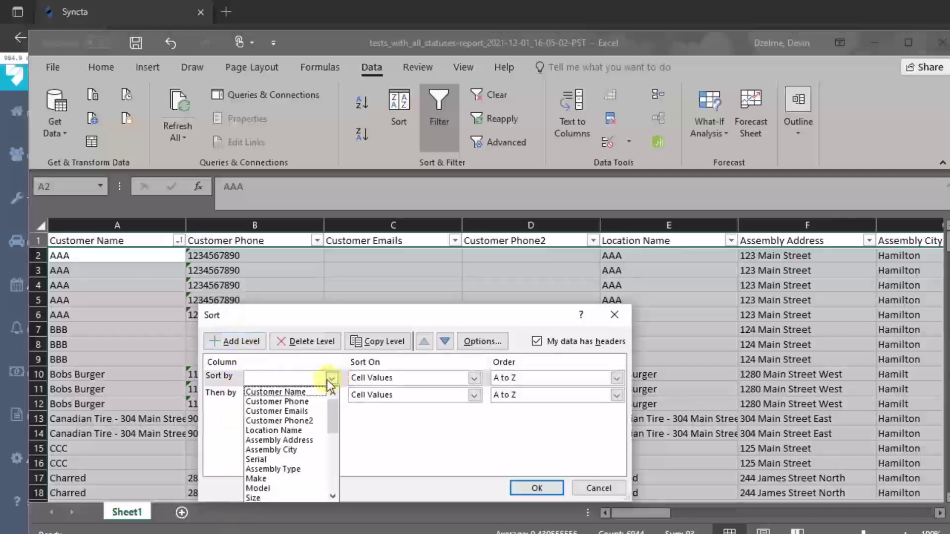
{"action": "left_click", "coordinate": [322, 390]}
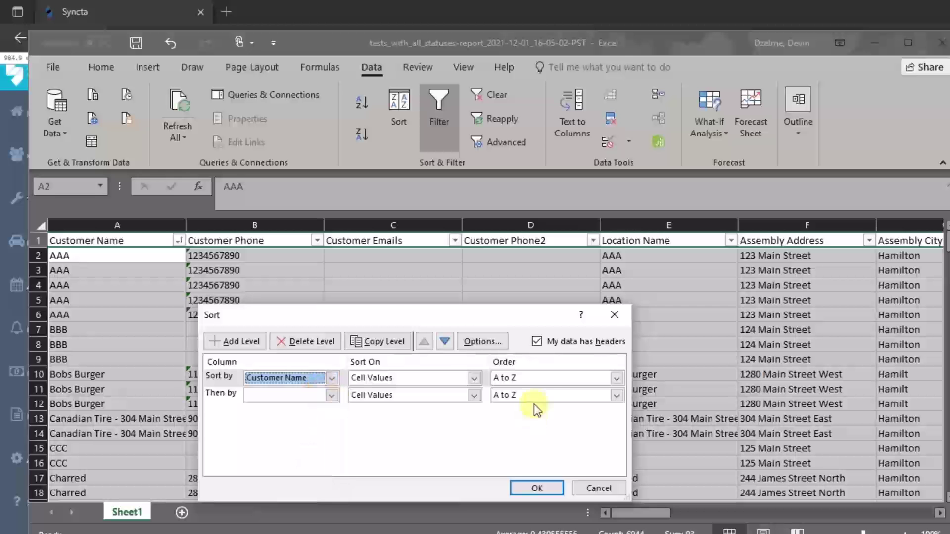
{"action": "left_click", "coordinate": [332, 395]}
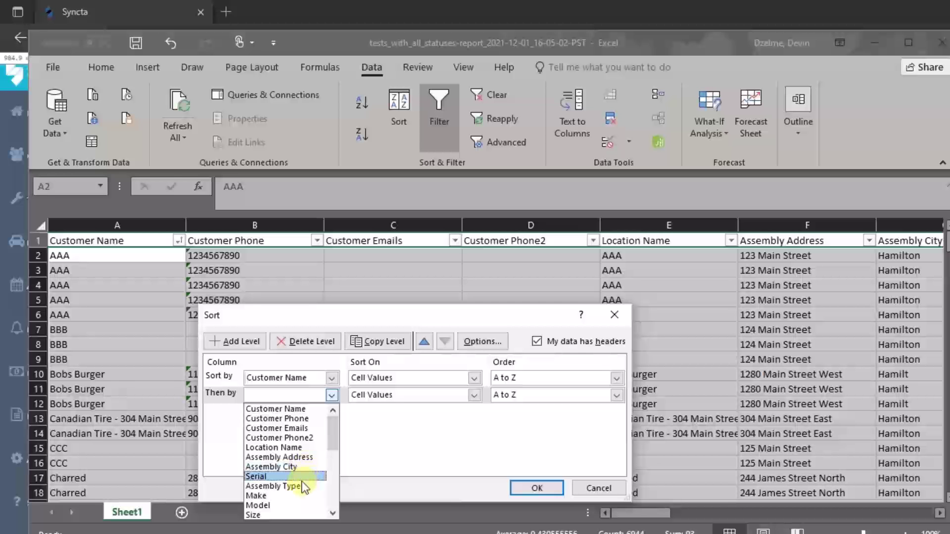
{"action": "scroll", "coordinate": [303, 485], "scroll_direction": "down", "scroll_amount": 2}
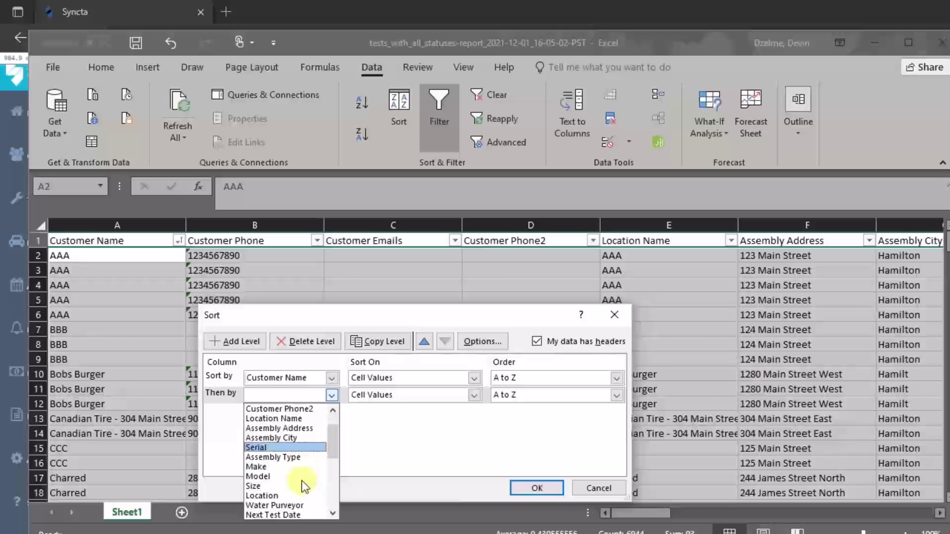
{"action": "left_click", "coordinate": [302, 477]}
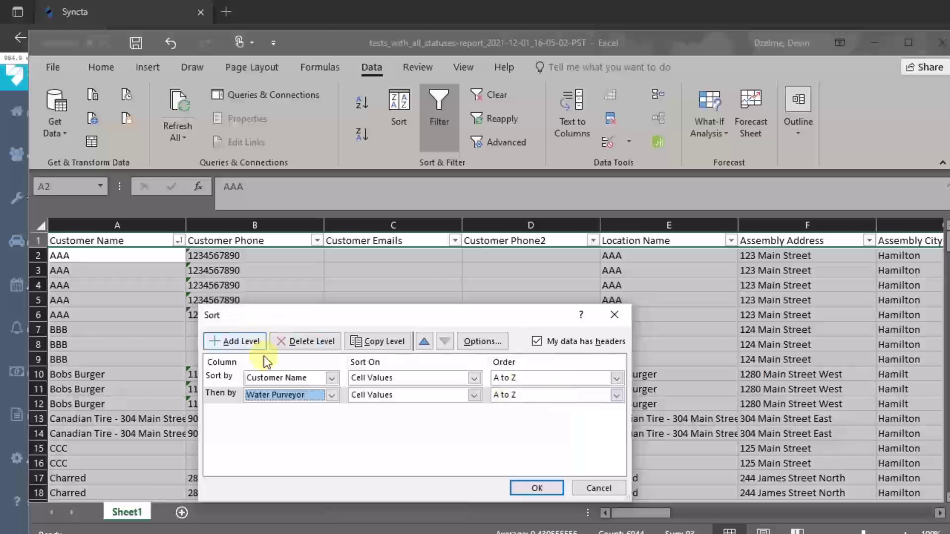
{"action": "left_click", "coordinate": [535, 492]}
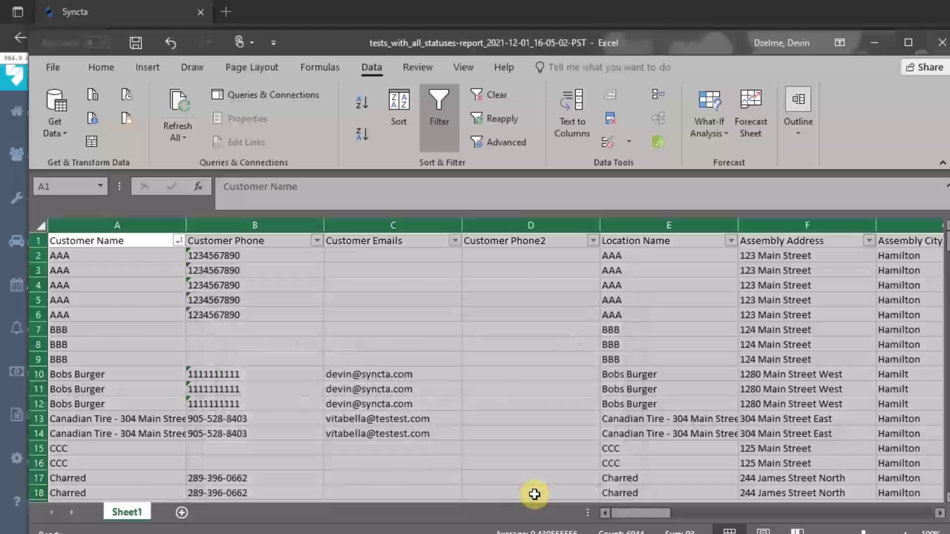
{"action": "scroll", "coordinate": [524, 490], "scroll_direction": "down", "scroll_amount": 5}
{"action": "scroll", "coordinate": [346, 425], "scroll_direction": "up", "scroll_amount": 5}
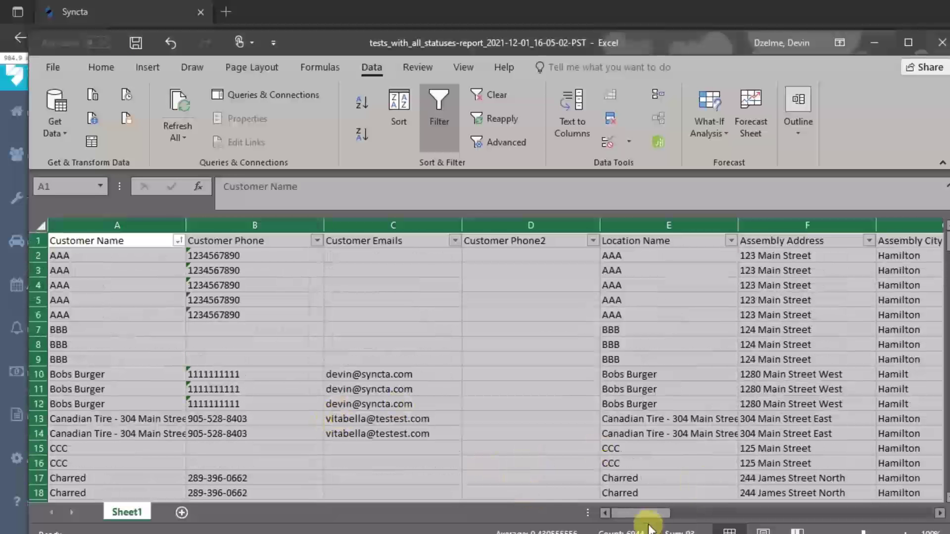
{"action": "left_click", "coordinate": [171, 288]}
{"action": "left_click", "coordinate": [178, 240]}
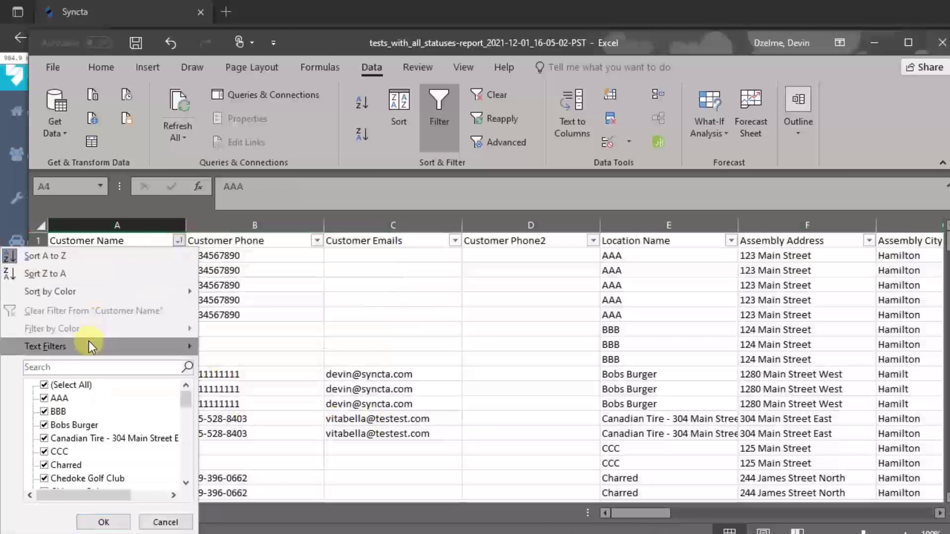
{"action": "mouse_move", "coordinate": [87, 343]}
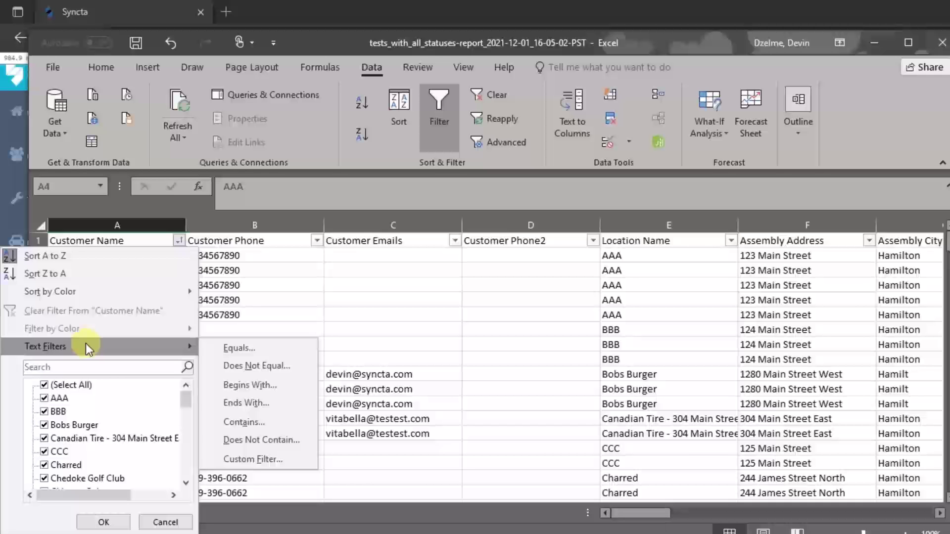
{"action": "left_click", "coordinate": [247, 302]}
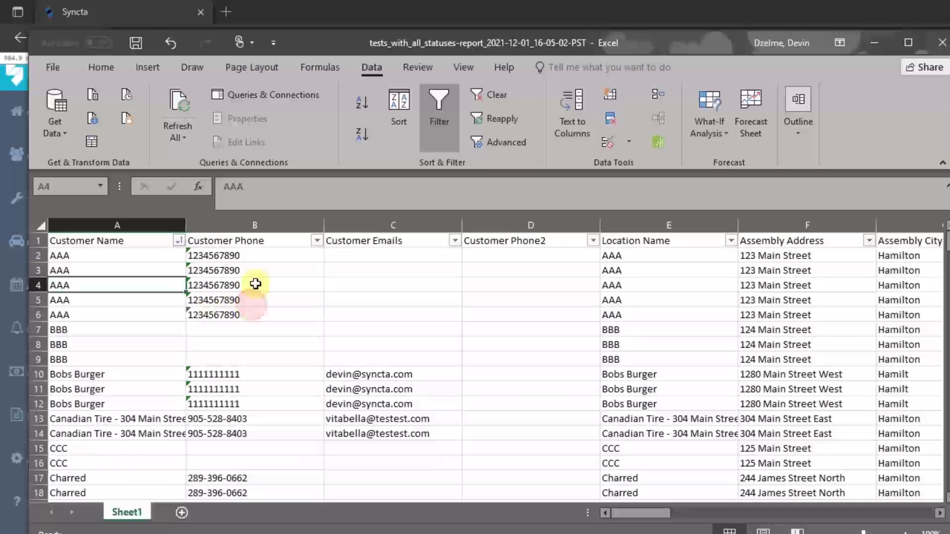
Step: Apply a "begins with" text filter to the Customer Name column
{"action": "left_click", "coordinate": [178, 241]}
{"action": "mouse_move", "coordinate": [137, 342]}
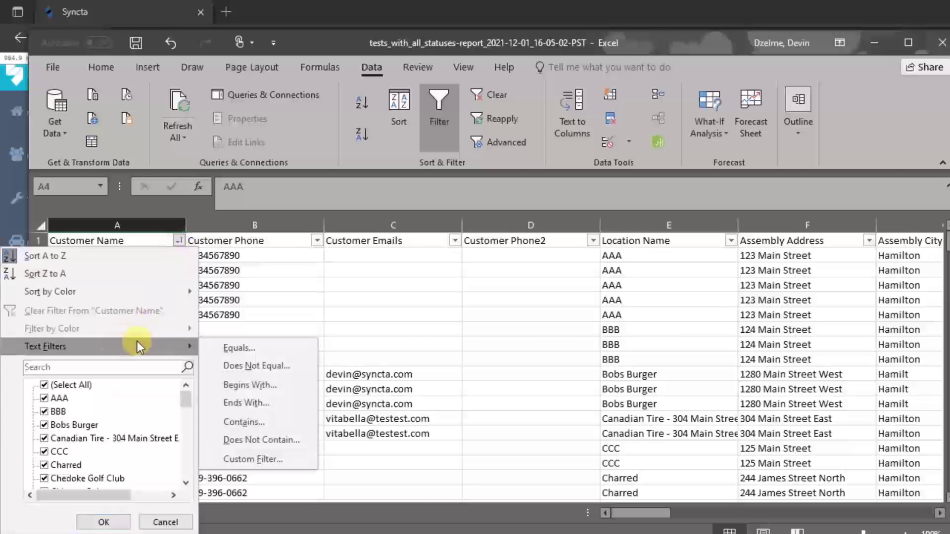
{"action": "left_click", "coordinate": [281, 385]}
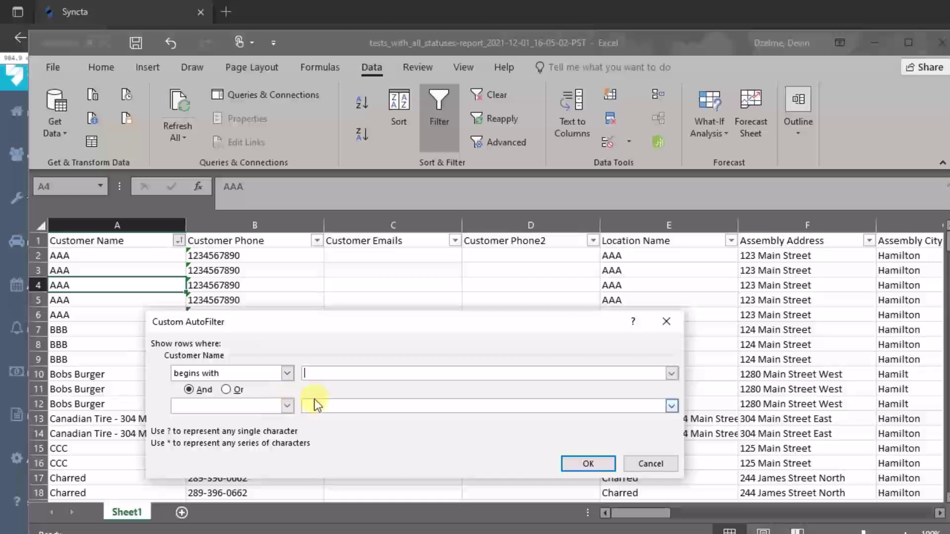
{"action": "left_click", "coordinate": [564, 465]}
{"action": "scroll", "coordinate": [144, 398], "scroll_direction": "down", "scroll_amount": 10}
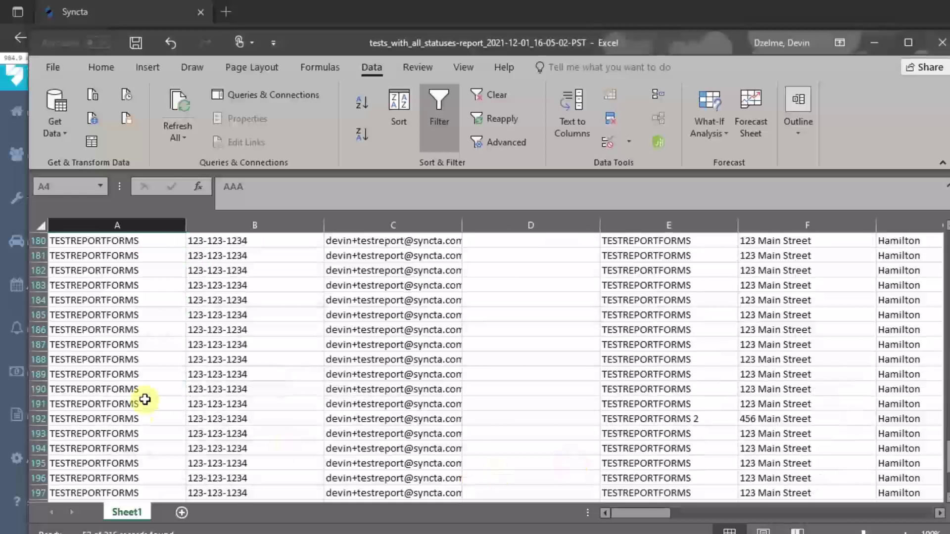
Step: Look through the filtered rows and clear the filter from the Customer Name column
{"action": "scroll", "coordinate": [152, 405], "scroll_direction": "down", "scroll_amount": 2}
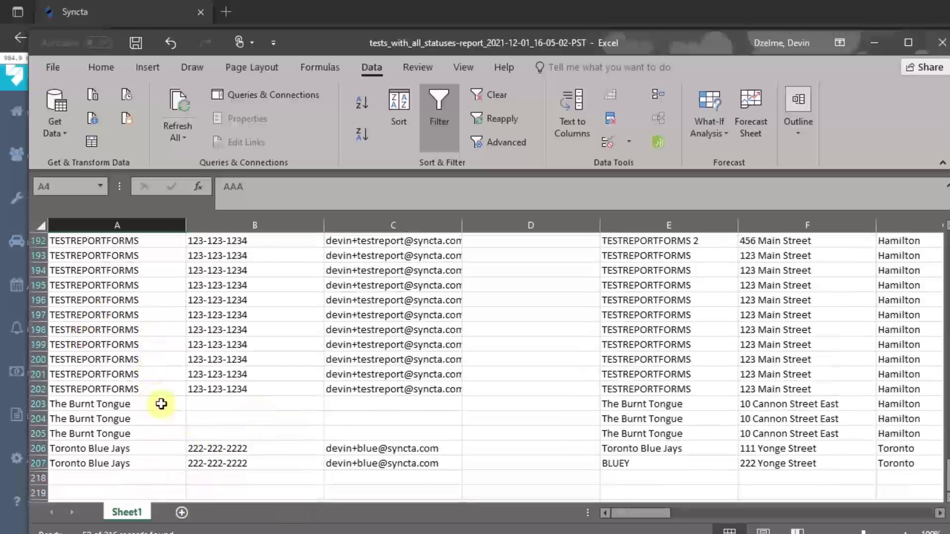
{"action": "scroll", "coordinate": [155, 430], "scroll_direction": "up", "scroll_amount": 3}
{"action": "scroll", "coordinate": [156, 430], "scroll_direction": "up", "scroll_amount": 9}
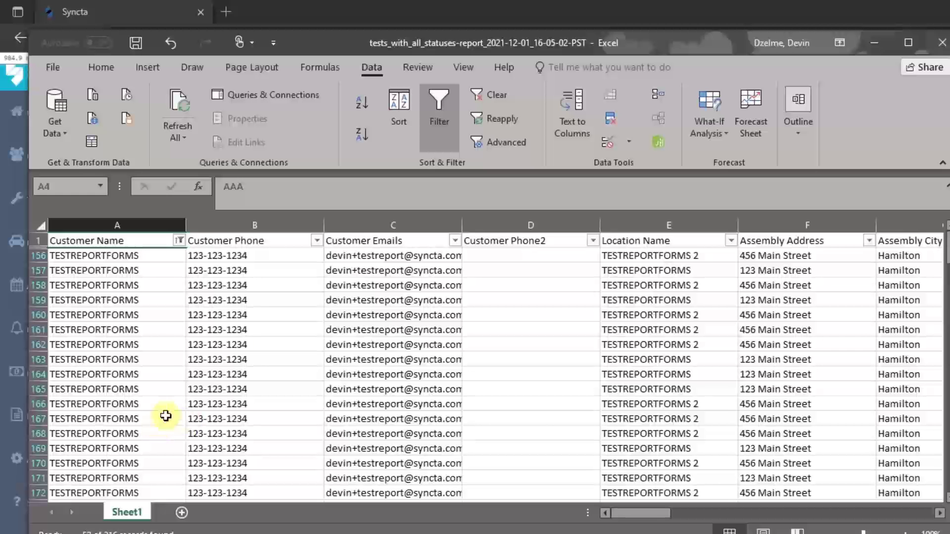
{"action": "left_click_drag", "start_coordinate": [633, 513], "coordinate": [706, 509]}
{"action": "mouse_move", "coordinate": [670, 513]}
{"action": "left_mouse_down"}
{"action": "mouse_move", "coordinate": [631, 516]}
{"action": "mouse_move", "coordinate": [654, 512]}
{"action": "left_mouse_up"}
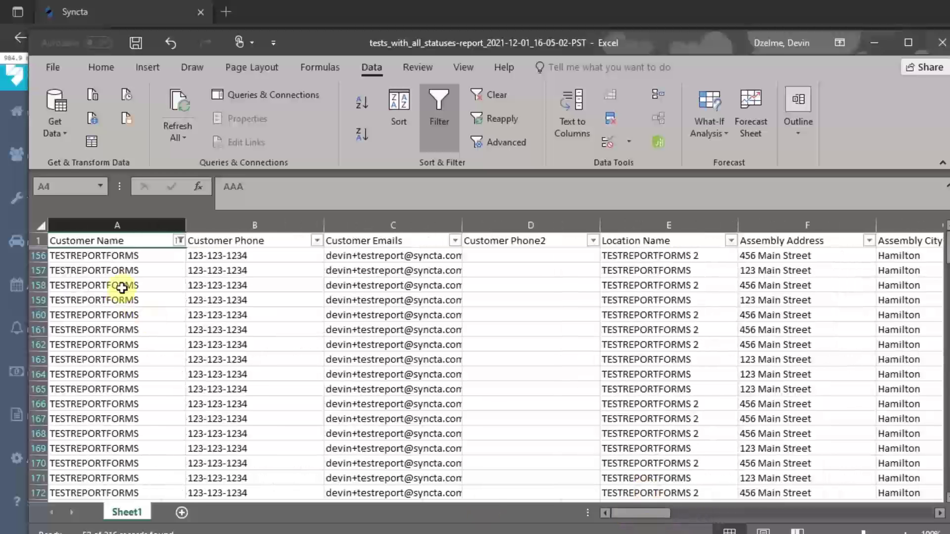
{"action": "left_click", "coordinate": [179, 241]}
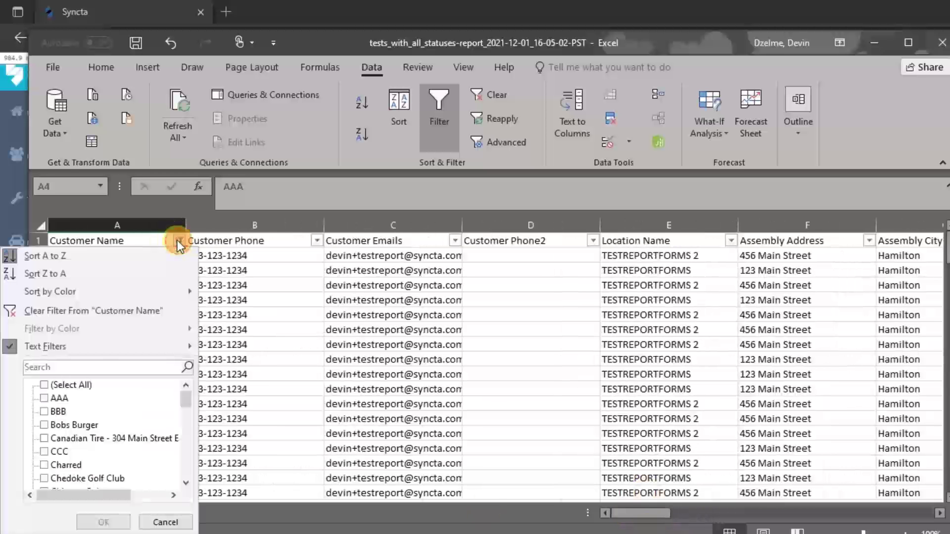
{"action": "left_click", "coordinate": [105, 309]}
Step: Filter the Tester column to show only the tests done by Superman
{"action": "left_click_drag", "start_coordinate": [674, 510], "coordinate": [812, 509]}
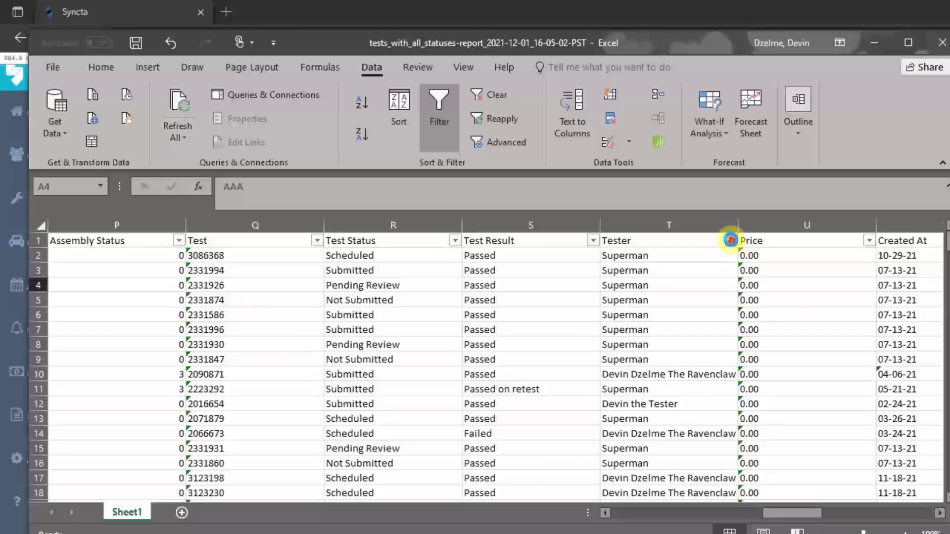
{"action": "left_click", "coordinate": [730, 241]}
{"action": "left_click", "coordinate": [613, 386]}
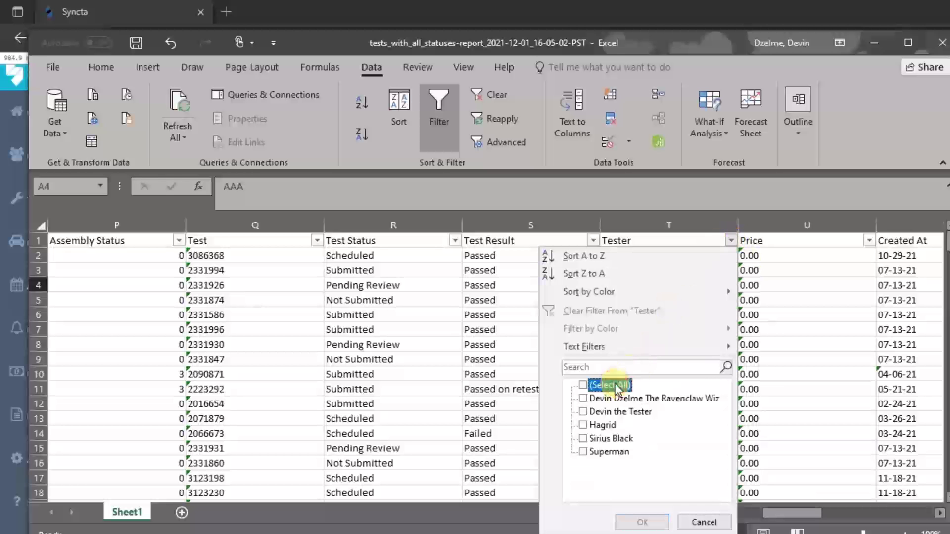
{"action": "left_click", "coordinate": [612, 451]}
{"action": "left_click", "coordinate": [644, 523]}
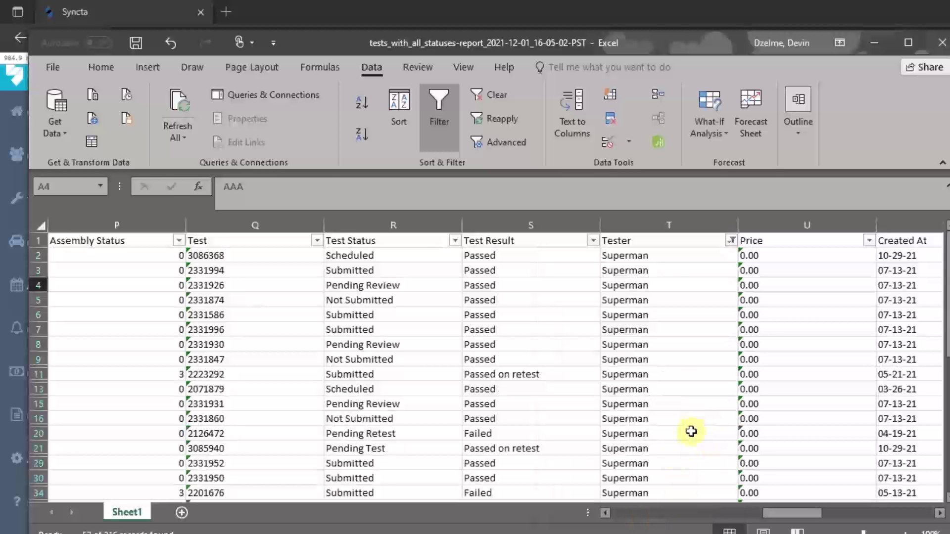
Step: Hide columns U through AF, from Price to Internal Comment
{"action": "scroll", "coordinate": [723, 366], "scroll_direction": "down", "scroll_amount": 6}
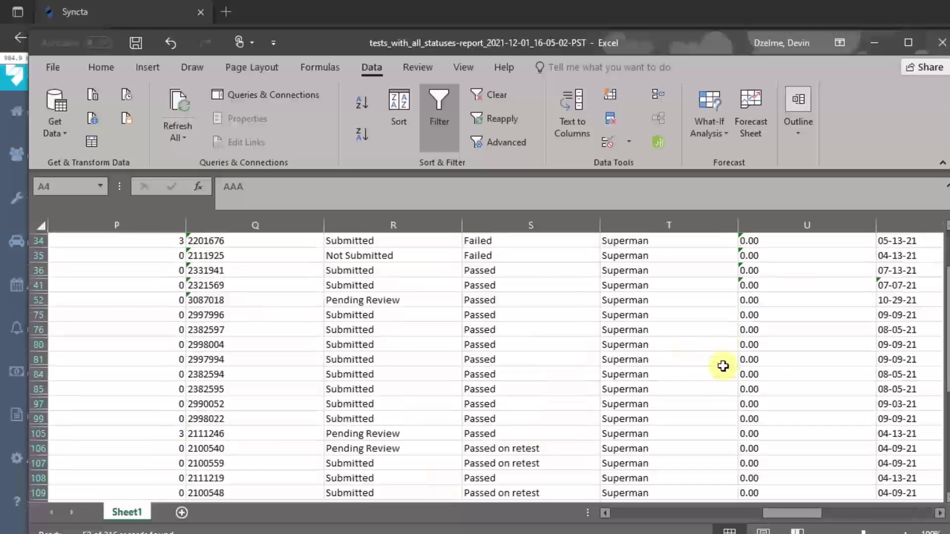
{"action": "scroll", "coordinate": [720, 371], "scroll_direction": "down", "scroll_amount": 6}
{"action": "scroll", "coordinate": [674, 399], "scroll_direction": "up", "scroll_amount": 6}
{"action": "scroll", "coordinate": [674, 402], "scroll_direction": "up", "scroll_amount": 6}
{"action": "left_click", "coordinate": [489, 281]}
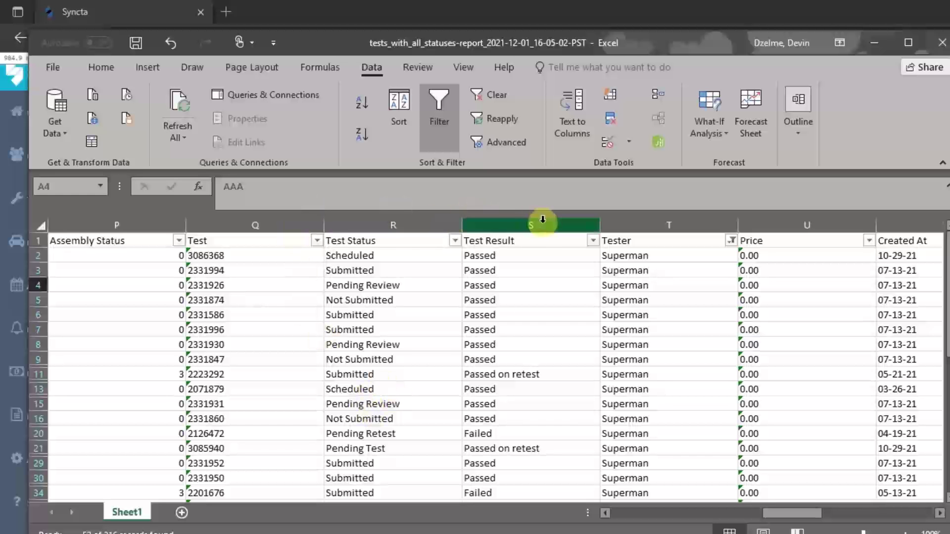
{"action": "left_click_drag", "start_coordinate": [802, 225], "coordinate": [718, 225]}
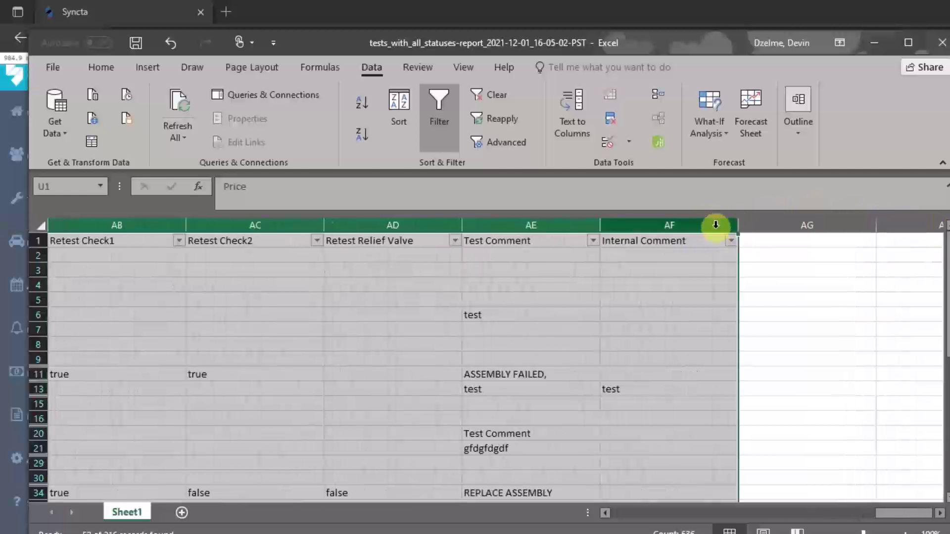
{"action": "right_click", "coordinate": [715, 225]}
{"action": "left_click", "coordinate": [783, 426]}
Step: Select columns T through AG, spanning the hidden columns, and view the available hide and unhide options
{"action": "left_click_drag", "start_coordinate": [857, 511], "coordinate": [838, 510]}
{"action": "left_click_drag", "start_coordinate": [728, 226], "coordinate": [774, 222]}
{"action": "right_click", "coordinate": [774, 224]}
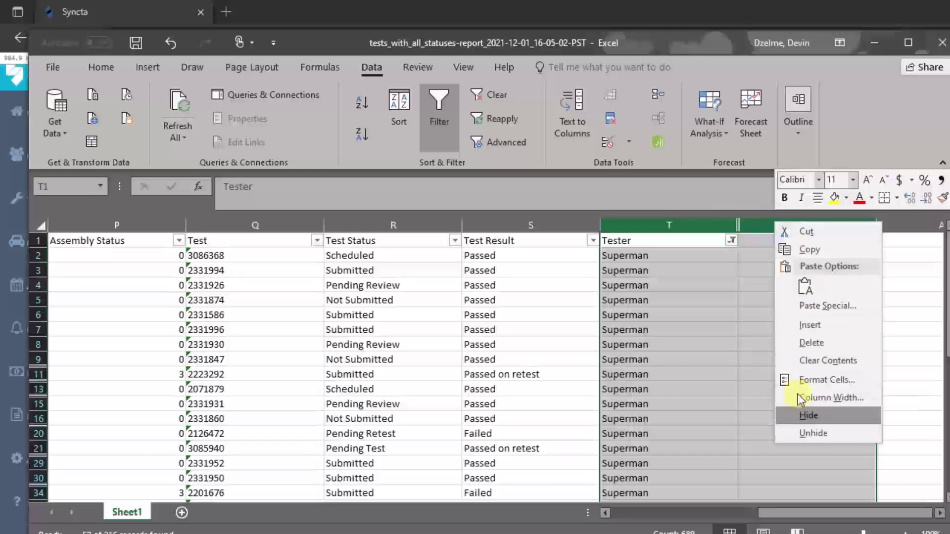
{"action": "left_click", "coordinate": [679, 36]}
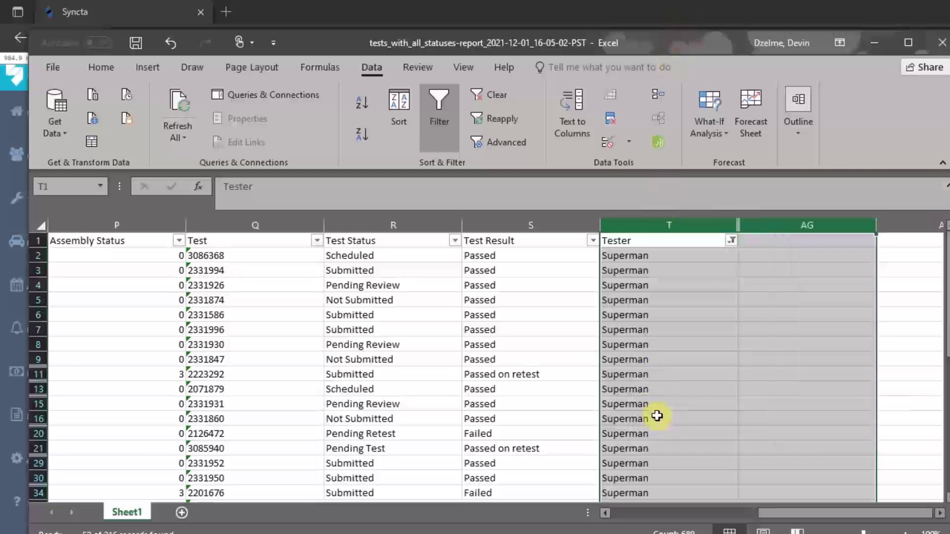